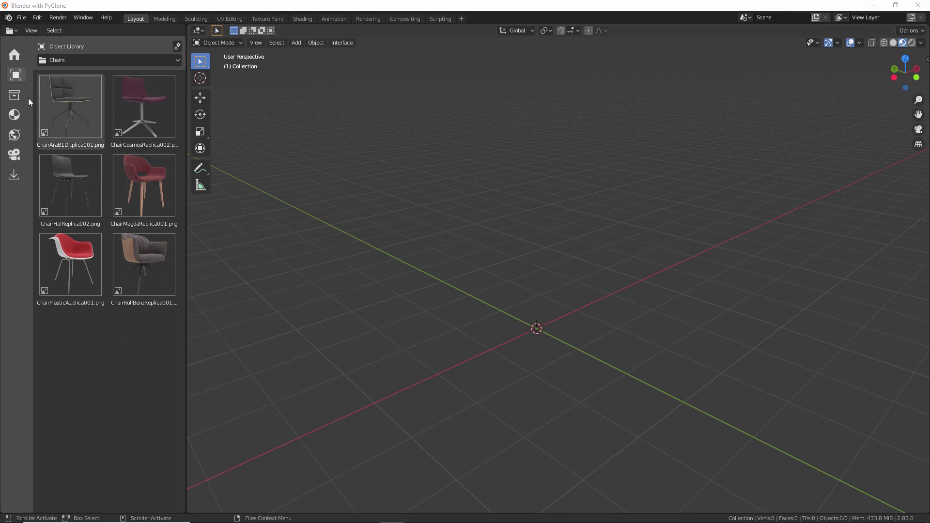
Browse the assets offered in the collection and material libraries.
left_click(14, 96)
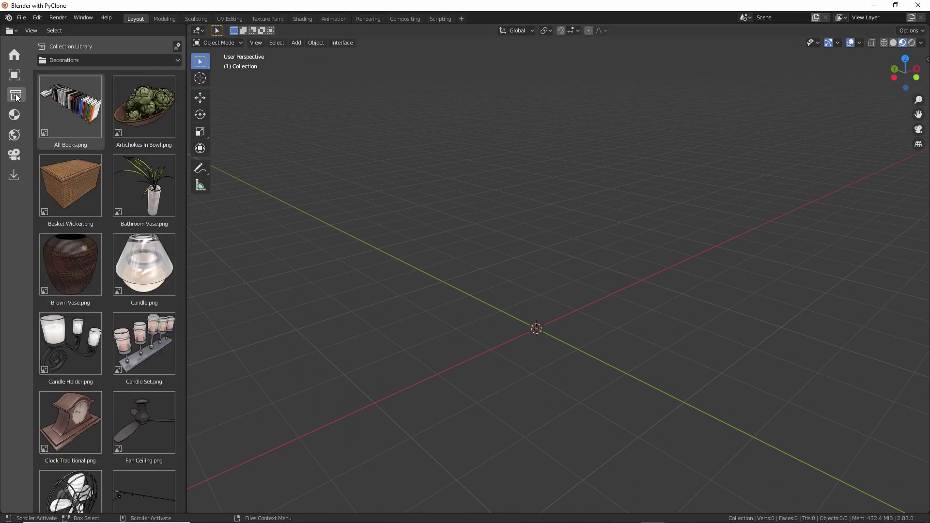
left_click(15, 115)
left_click(14, 96)
Place the ChairRolfBenzReplica001 chair from the object library at the 3D cursor.
left_click(14, 75)
left_click_drag(156, 260, 542, 339)
left_click(537, 329)
middle_click_drag(545, 295, 513, 279)
Look through the Decorations collection and the material library.
left_click(14, 96)
scroll(168, 135, "down", 3)
left_click_drag(184, 132, 106, 116)
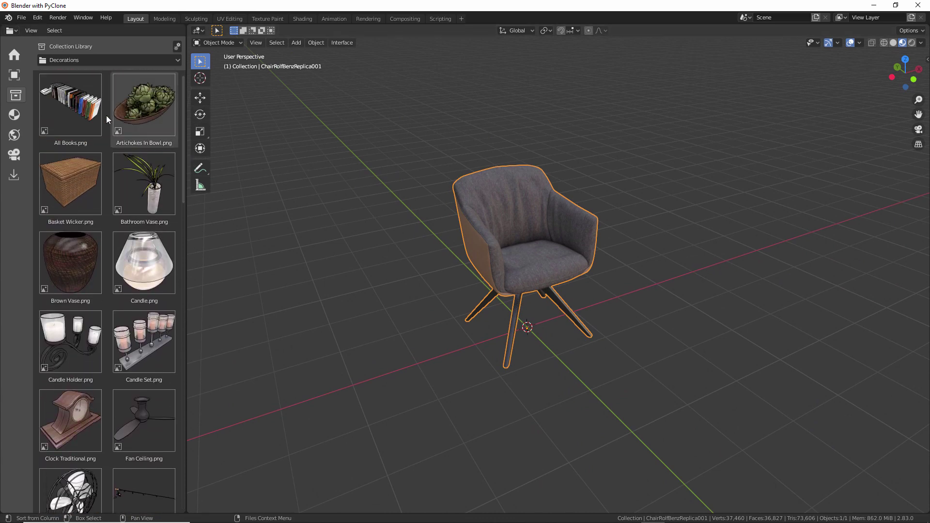
left_click(15, 114)
scroll(134, 179, "down", 5)
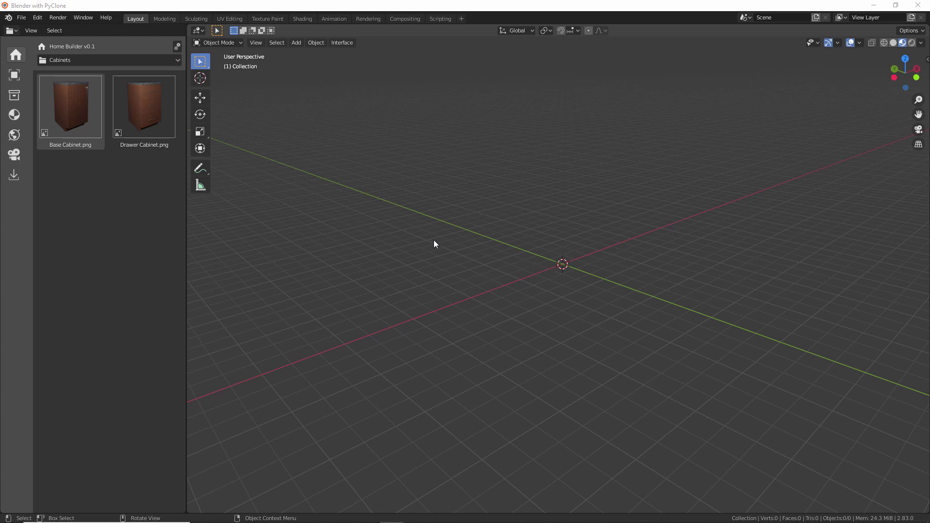
Set the Quick Importer's active path to D:\Downloads\models\.
left_click(14, 175)
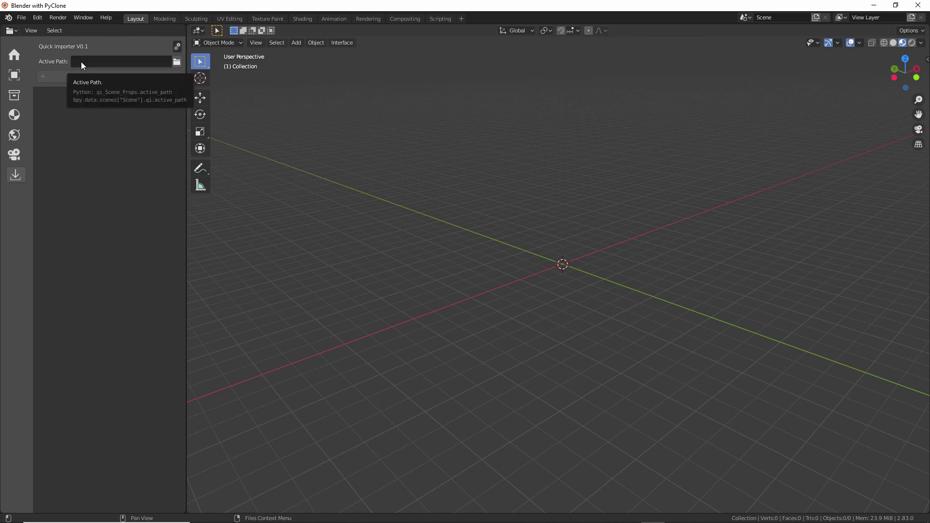
left_click(177, 61)
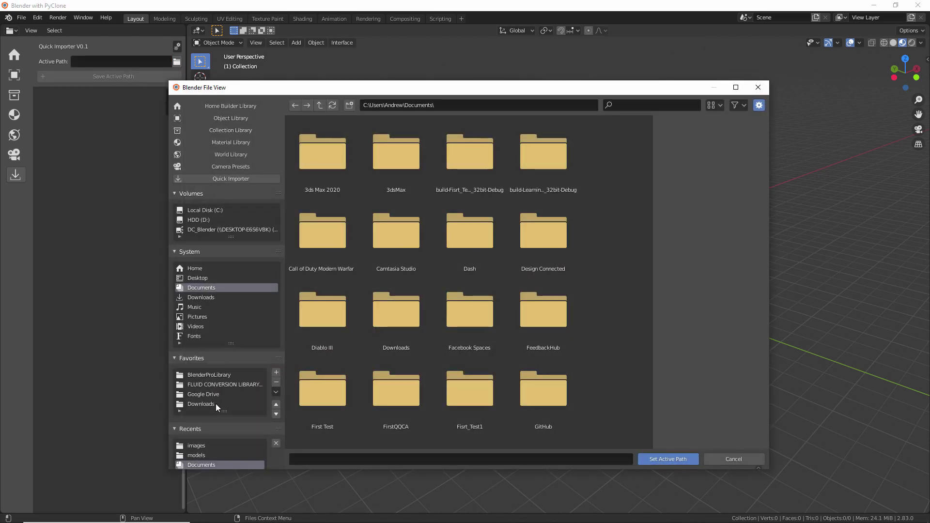
left_click(216, 404)
double_click(472, 154)
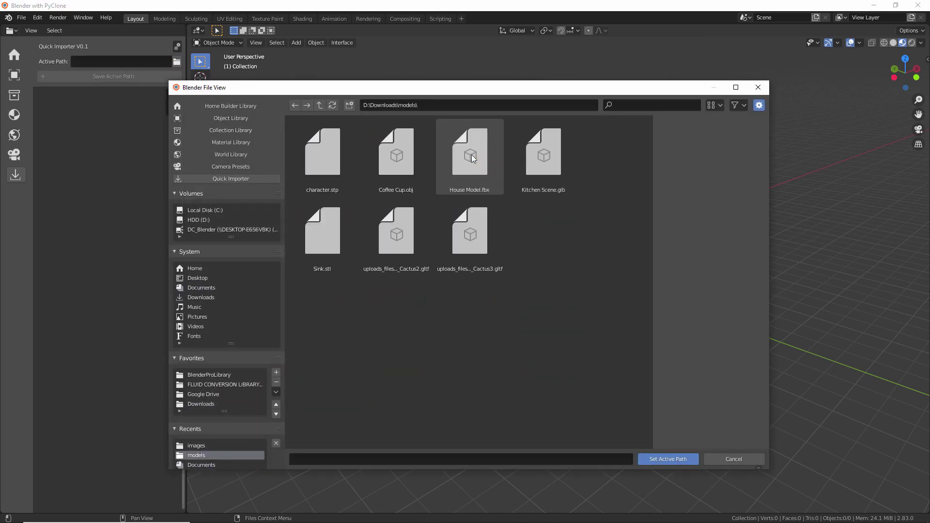
left_click(673, 459)
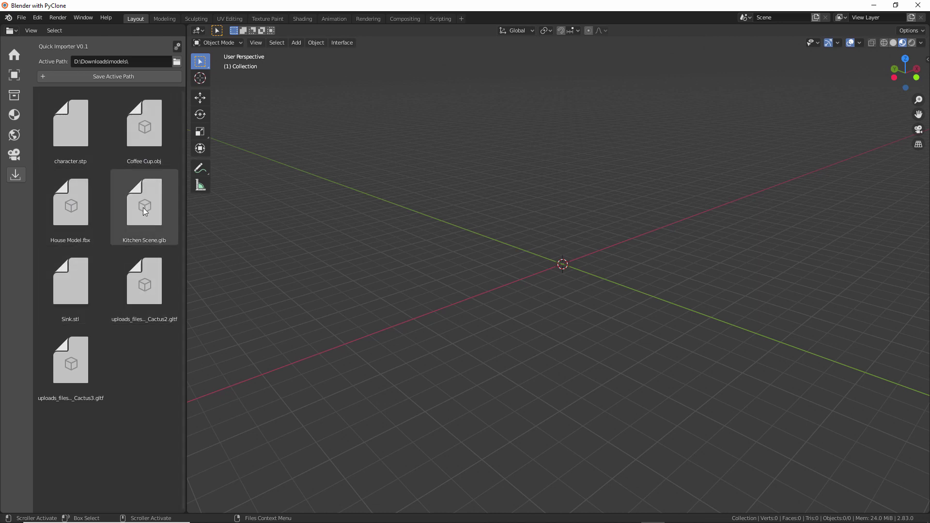
Import Kitchen Scene.glb from the models folder and place the kitchen around the 3D cursor.
left_click_drag(143, 208, 563, 268)
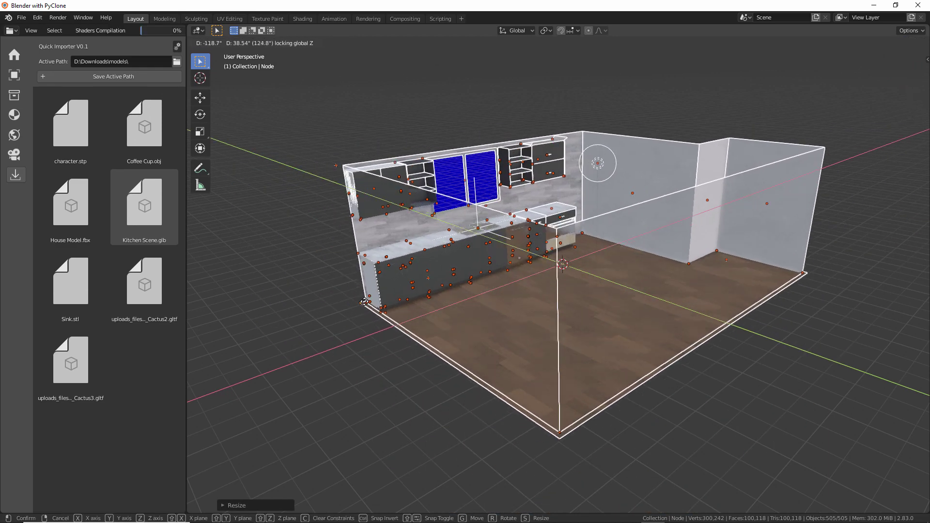
left_click(405, 290)
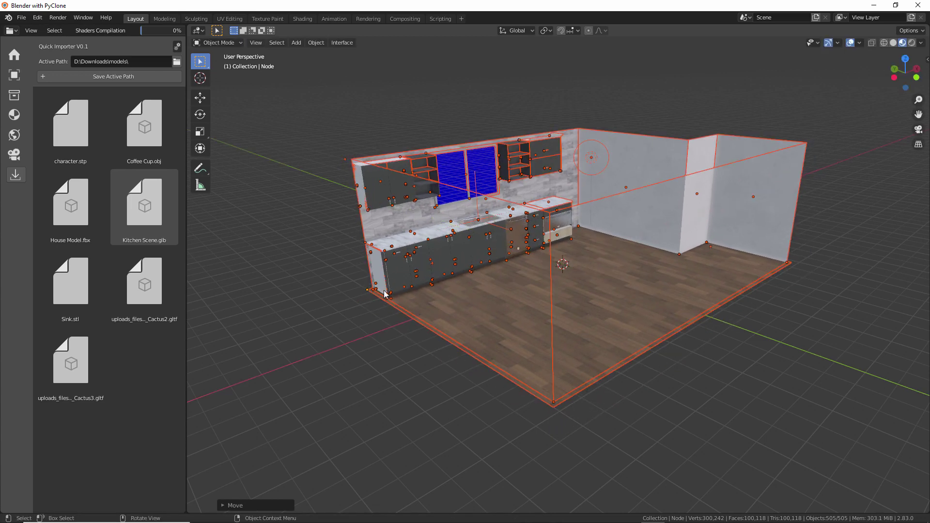
middle_click_drag(405, 290, 524, 289)
left_click(524, 290)
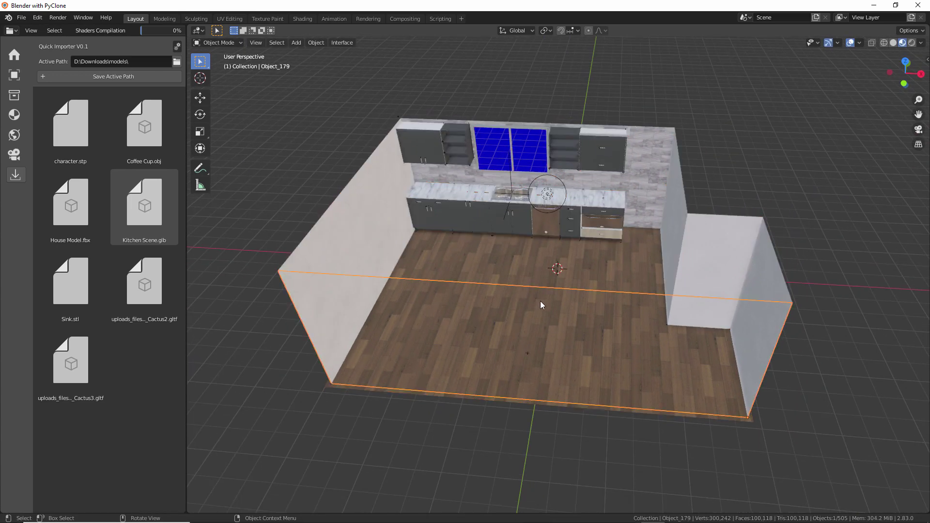
middle_click_drag(528, 249, 577, 265)
scroll(488, 214, "up", 3)
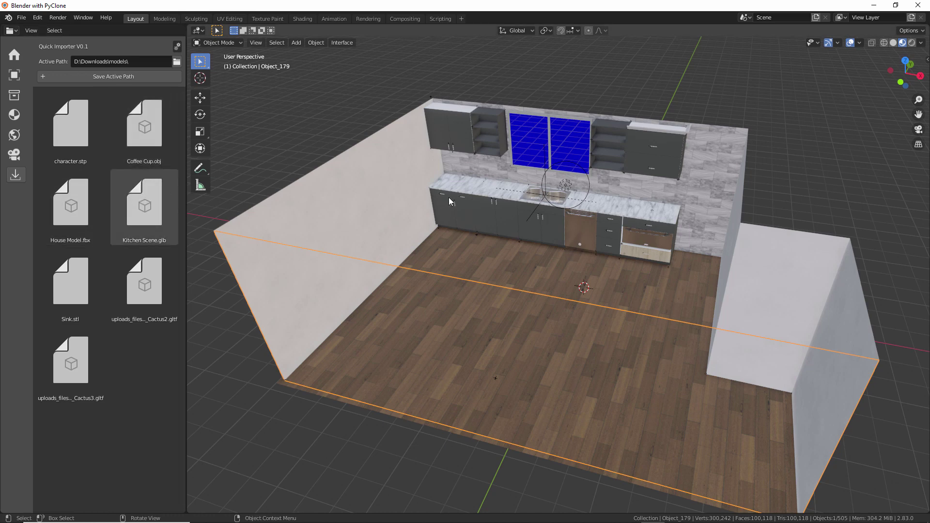
Save the active models path and check it in the list of saved paths.
left_click(107, 77)
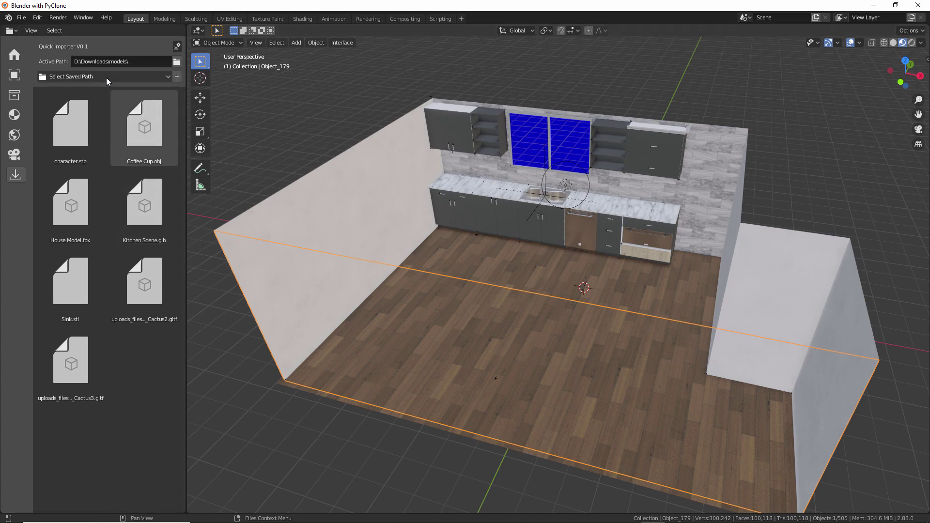
left_click(106, 78)
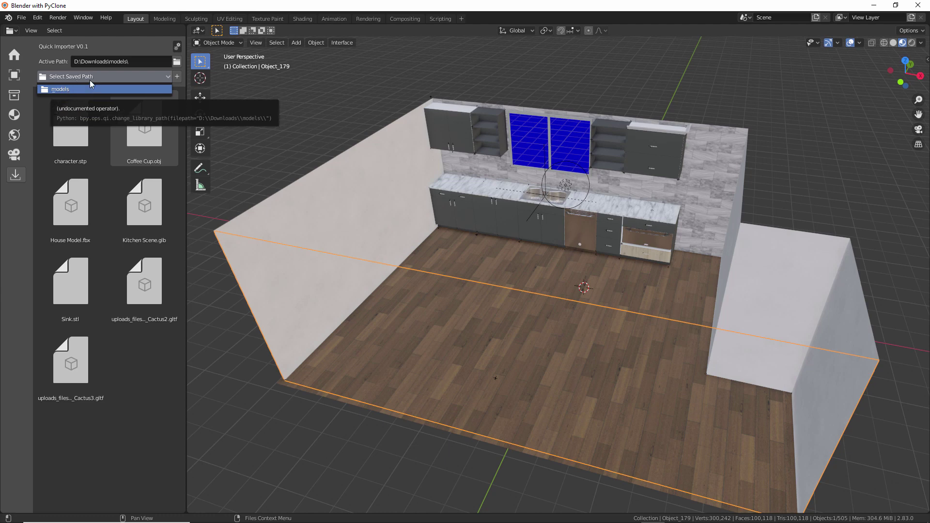
Change the importer's active path to D:\Downloads\images\ and save it.
left_click(177, 61)
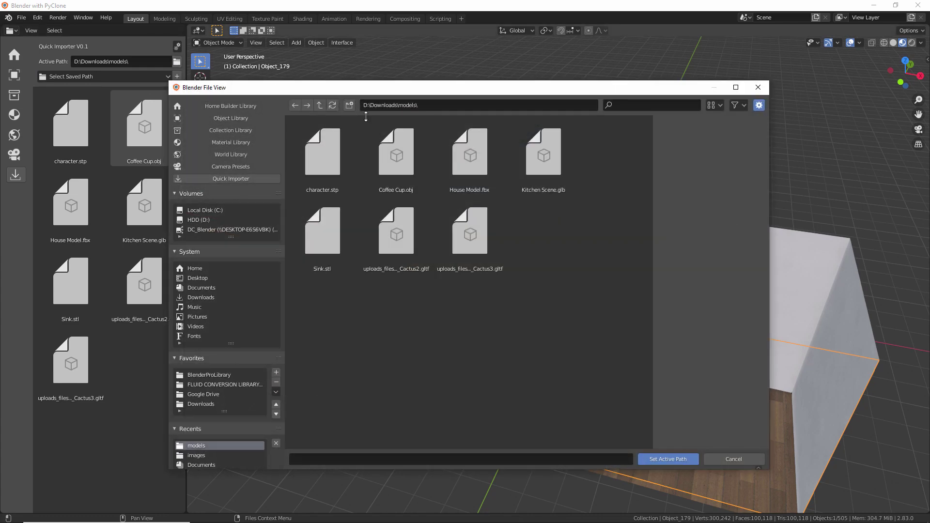
key("BackSpace")
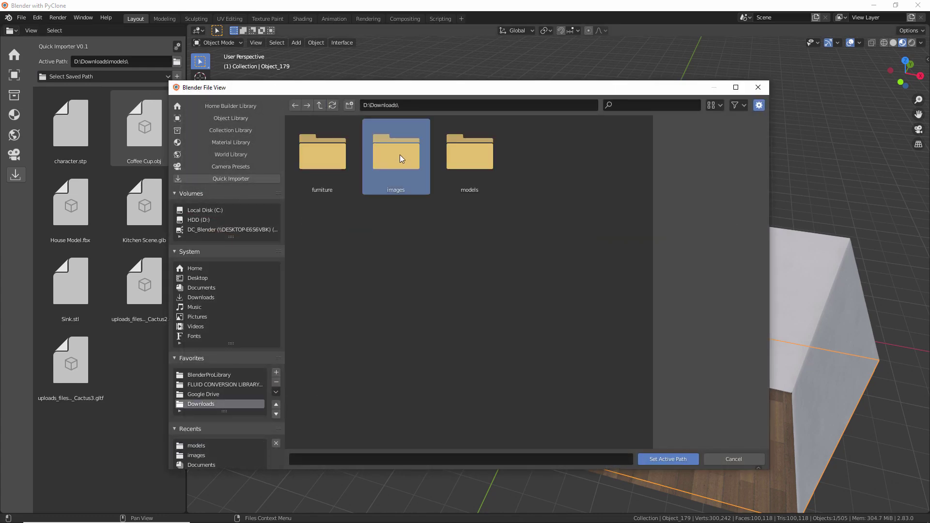
double_click(400, 158)
left_click(673, 459)
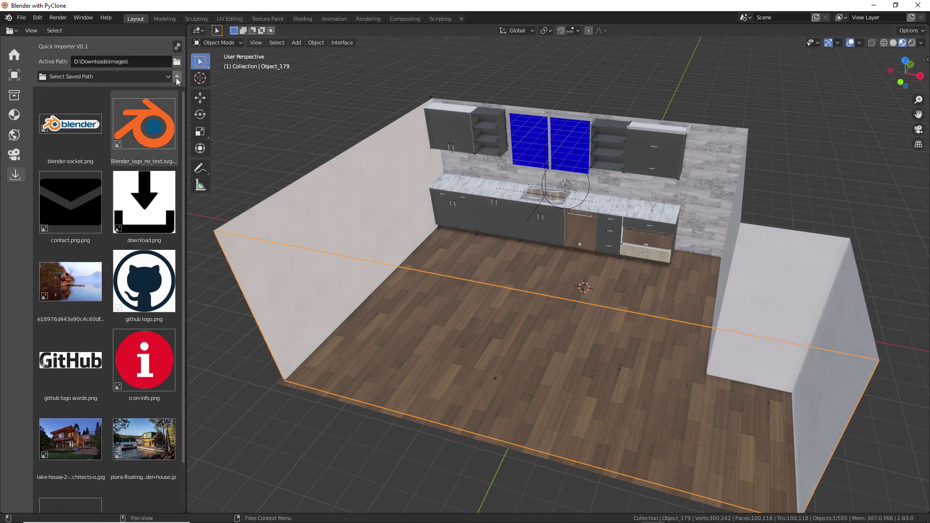
Try out the saved path selection, ending on the images folder.
left_click(153, 77)
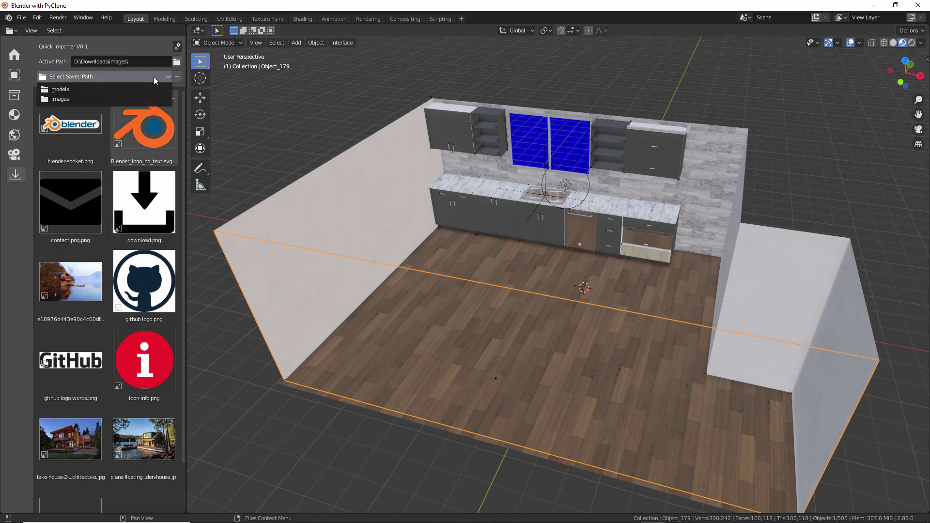
left_click(105, 97)
left_click(106, 76)
left_click(106, 98)
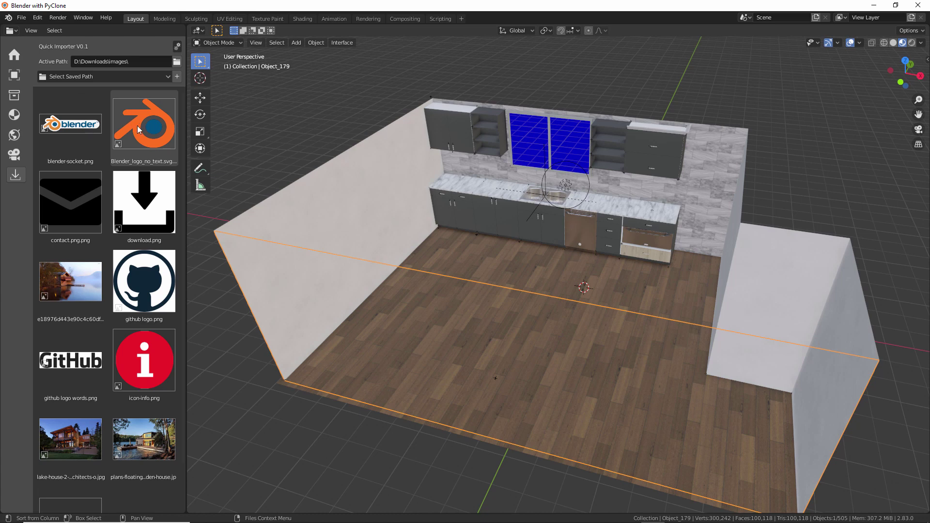
Import blender-socket.png, github logo.png and icon-info.png and lay them next to each other on the kitchen floor.
middle_click_drag(416, 251, 440, 255)
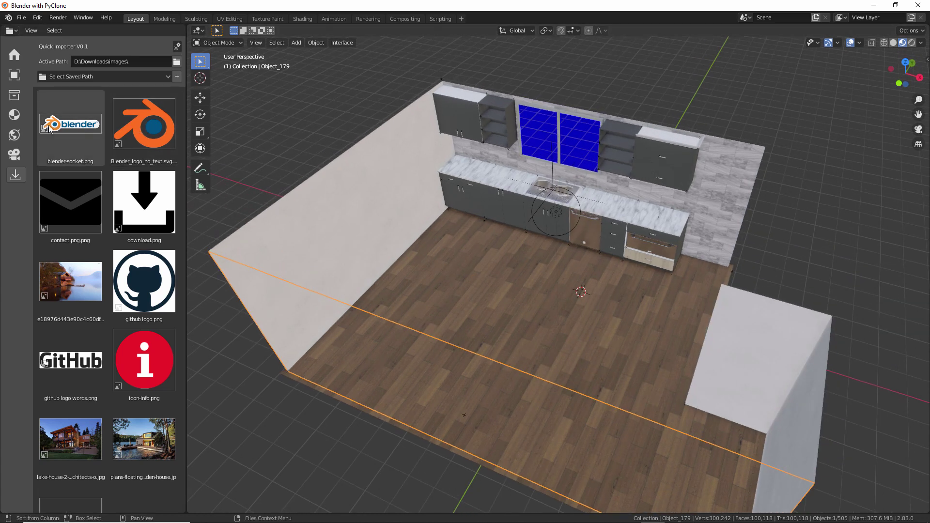
left_click_drag(51, 124, 502, 275)
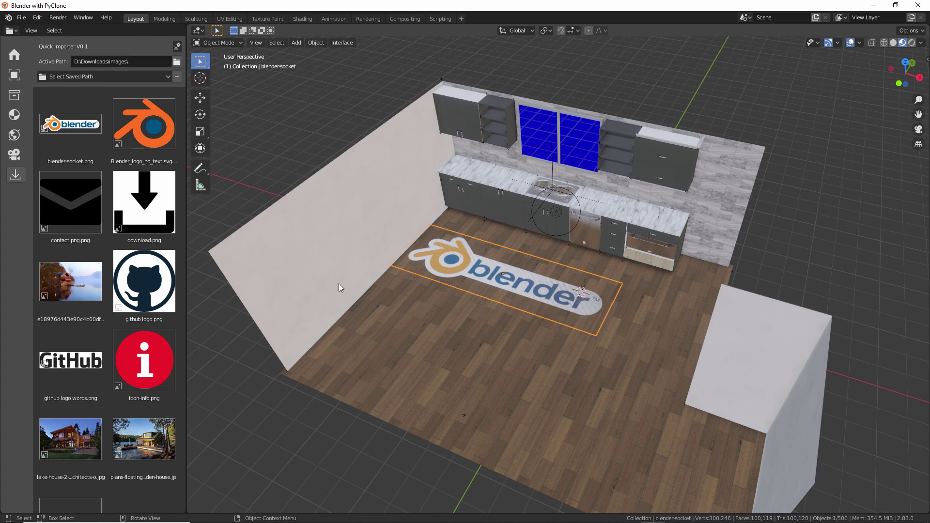
left_click_drag(146, 286, 417, 301)
middle_click_drag(446, 299, 502, 285)
left_click_drag(164, 348, 497, 319)
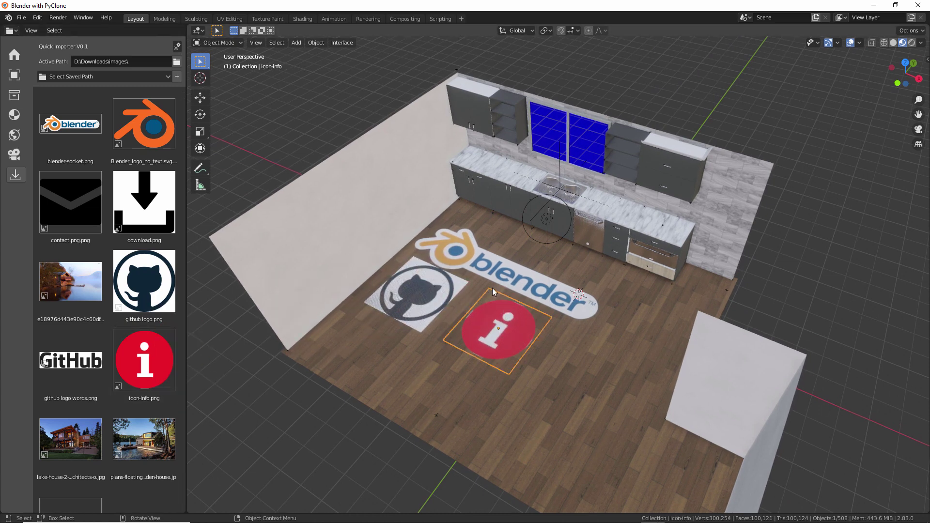
scroll(114, 264, "down", 2)
scroll(116, 242, "up", 2)
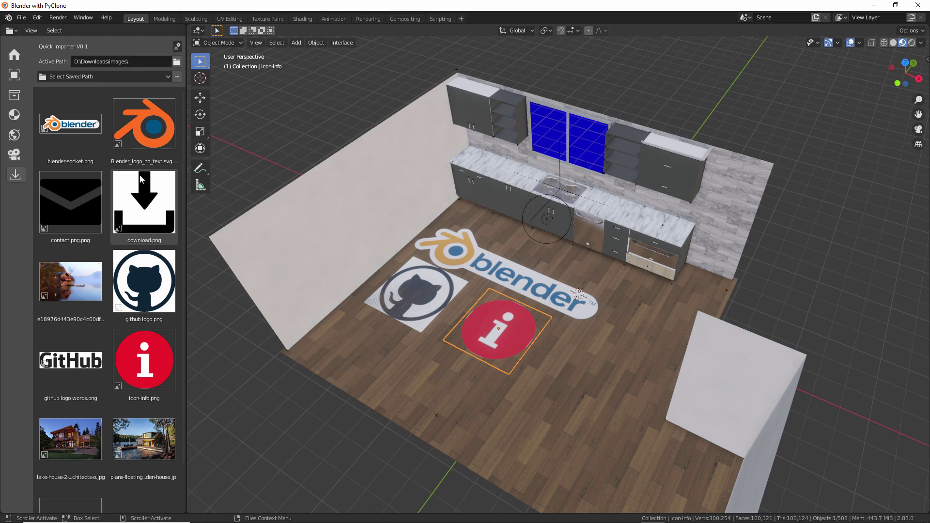
Preview the importer's List display, restore Thumbnail, and view the Images import settings.
left_click(178, 47)
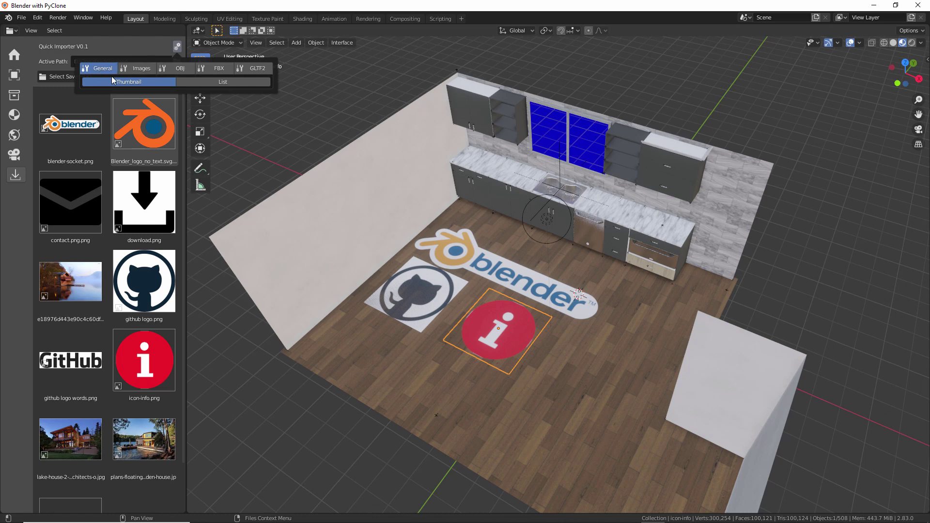
left_click(204, 82)
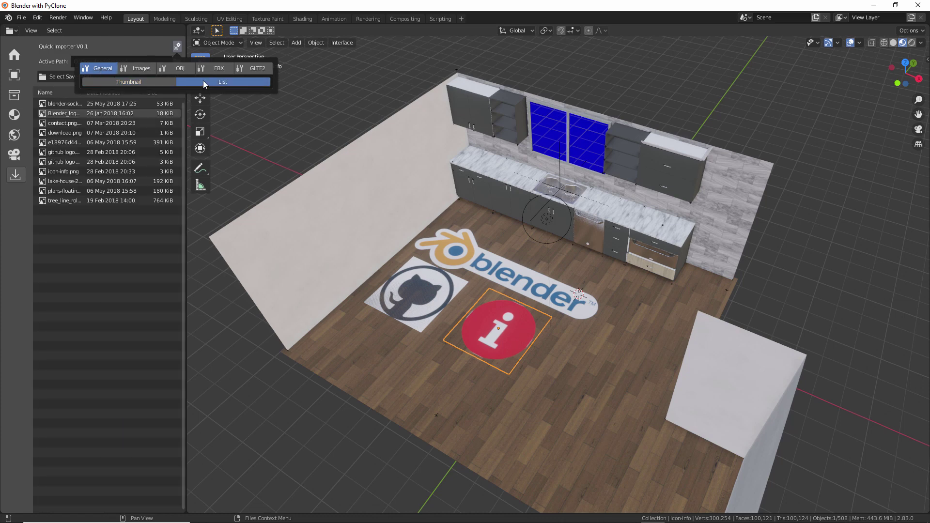
left_click(157, 81)
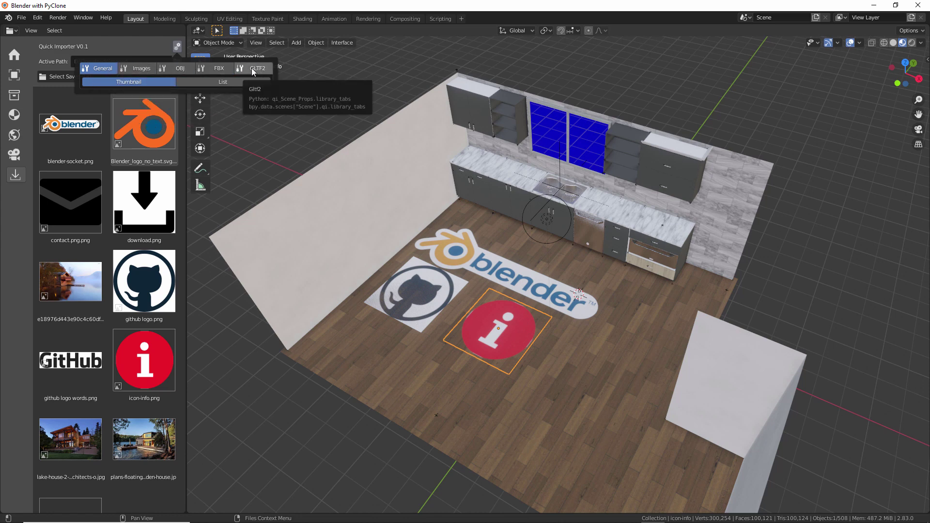
left_click(141, 70)
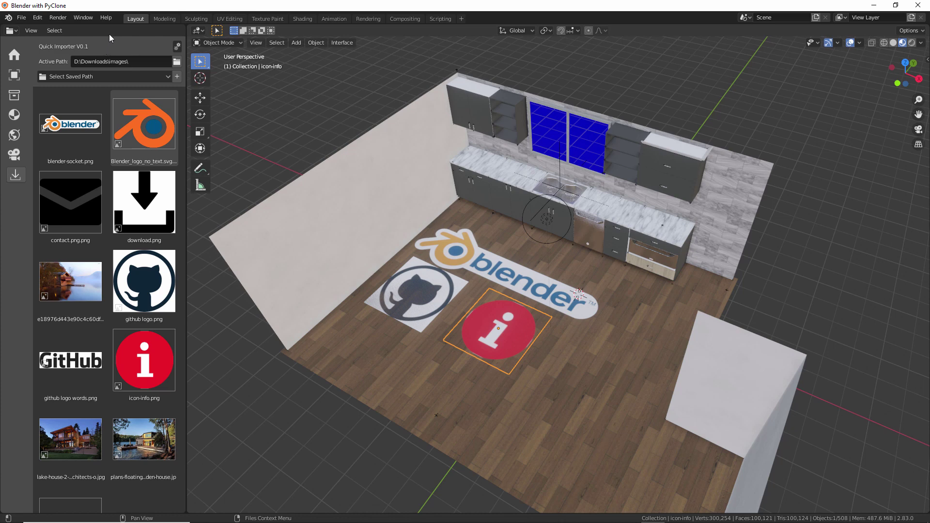
Compare the lighting choices of material preview and solid viewport shading, finishing in material preview.
left_click(921, 43)
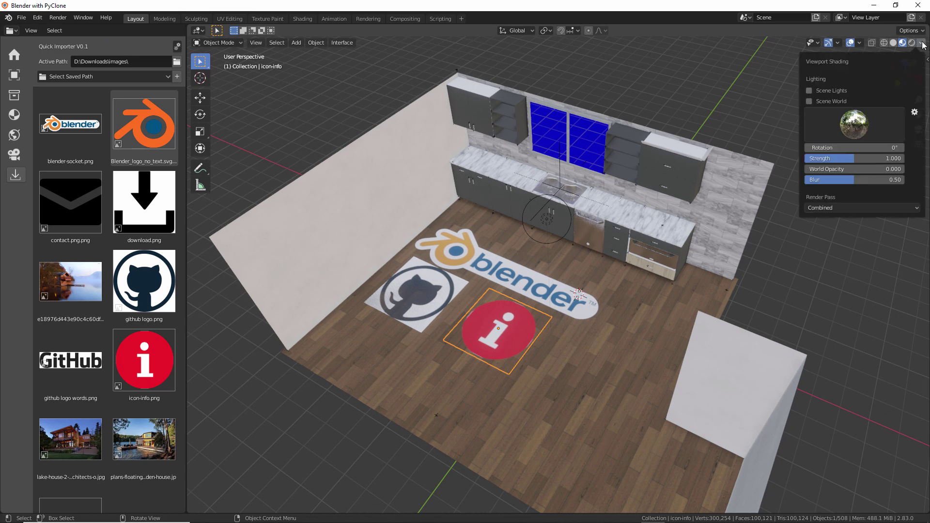
left_click(854, 127)
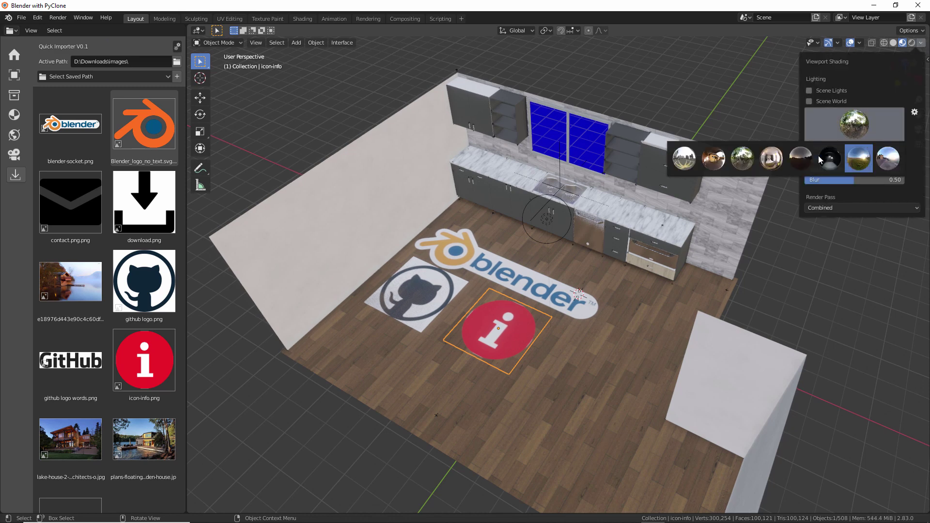
left_click(893, 42)
left_click(921, 43)
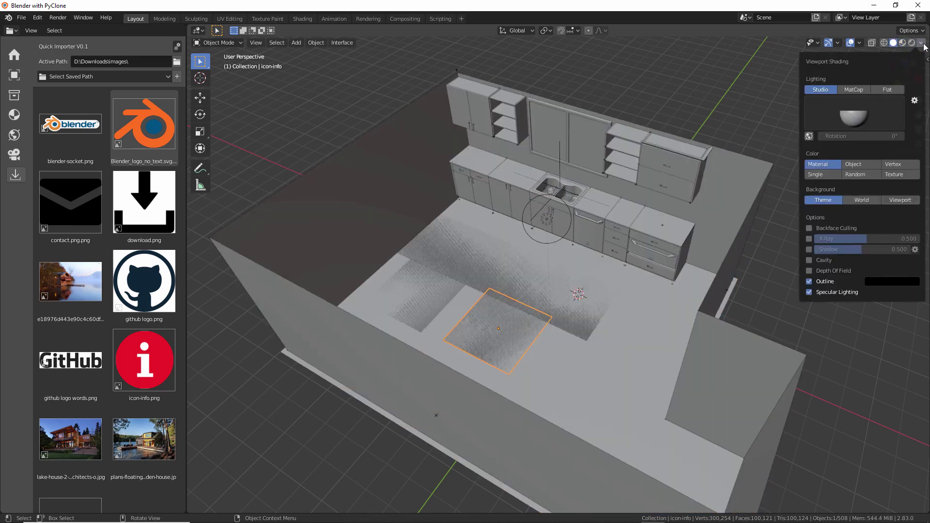
left_click(853, 113)
left_click(849, 148)
left_click(902, 43)
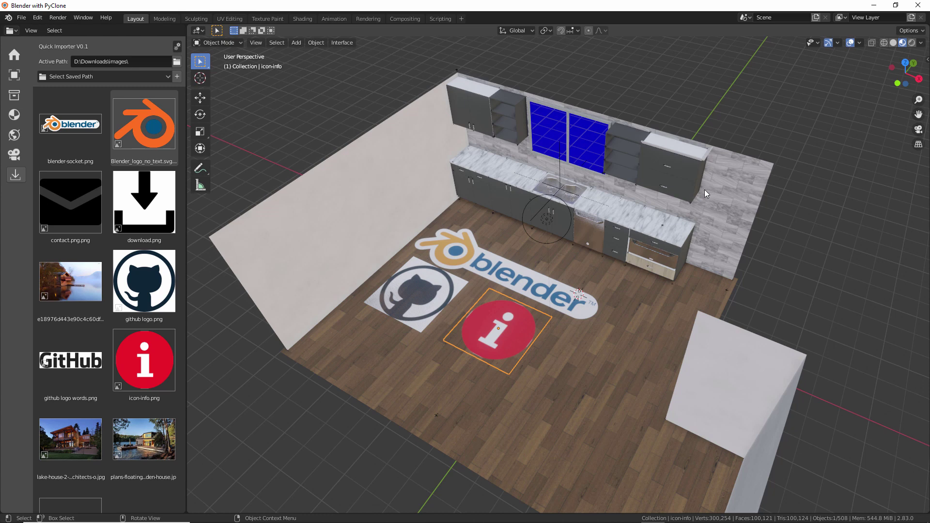
Add a camera to the kitchen scene from the Blackmagic camera preset and exit the camera view.
left_click(14, 155)
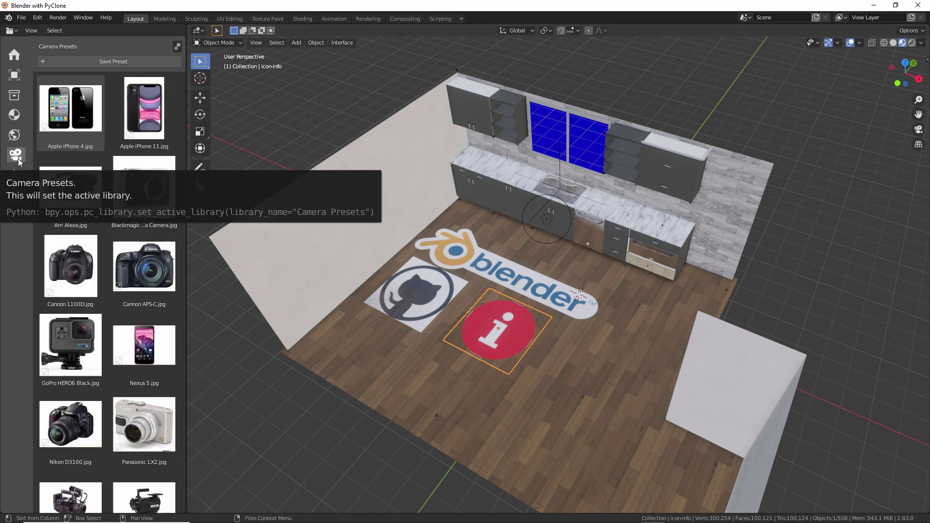
scroll(83, 267, "down", 2)
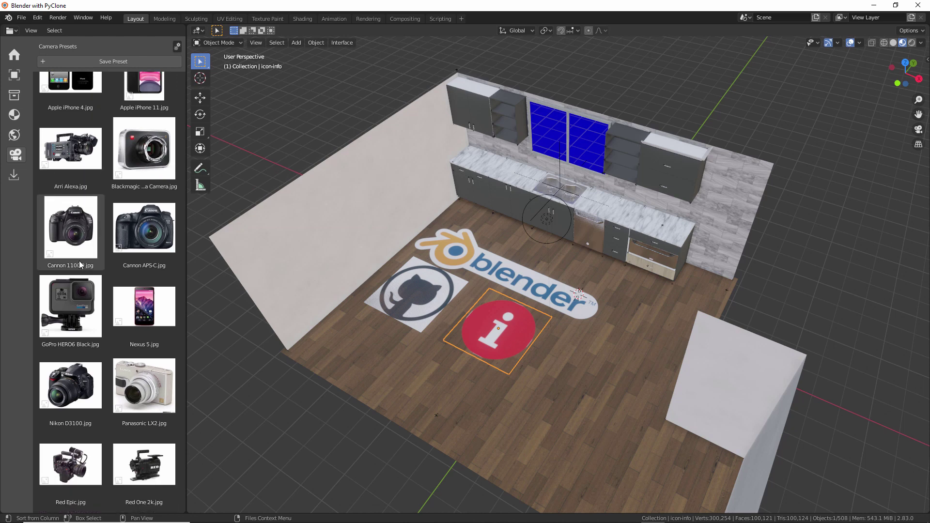
scroll(84, 262, "up", 3)
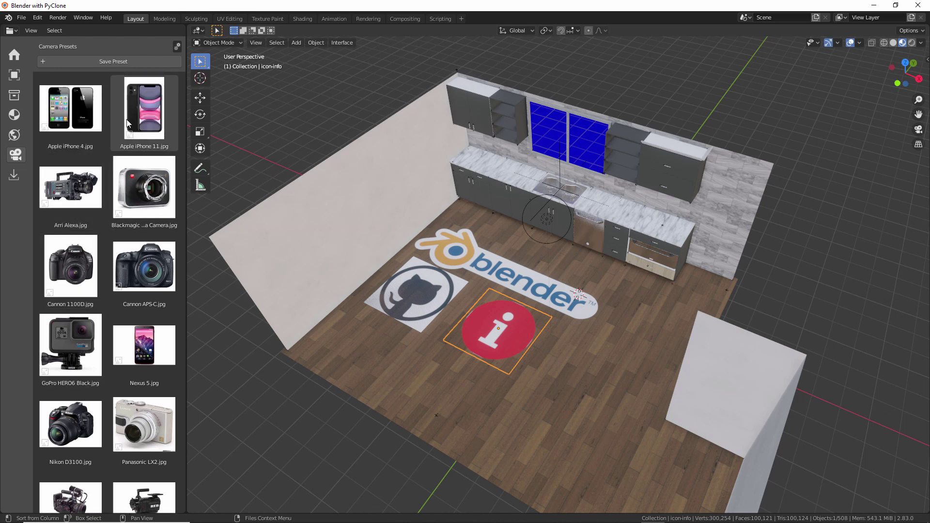
left_click_drag(144, 189, 500, 245)
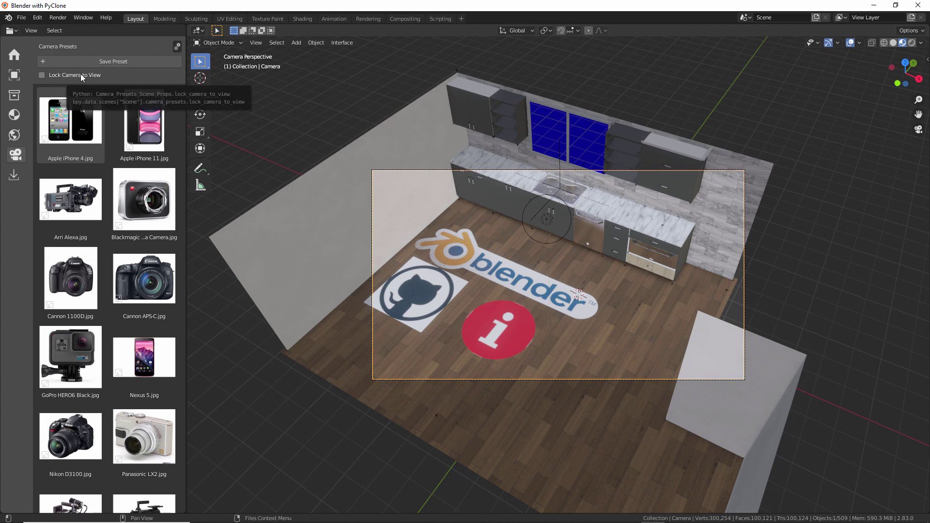
key("KP_0")
scroll(452, 259, "up", 2)
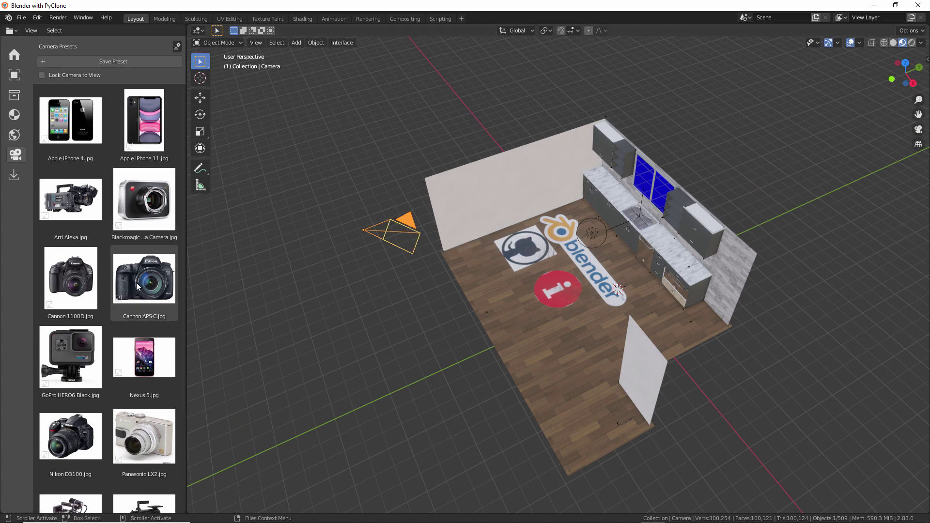
Apply different camera presets to the selected scene camera one after another, ending with the Apple iPhone 4 preset.
left_click_drag(372, 241, 396, 241)
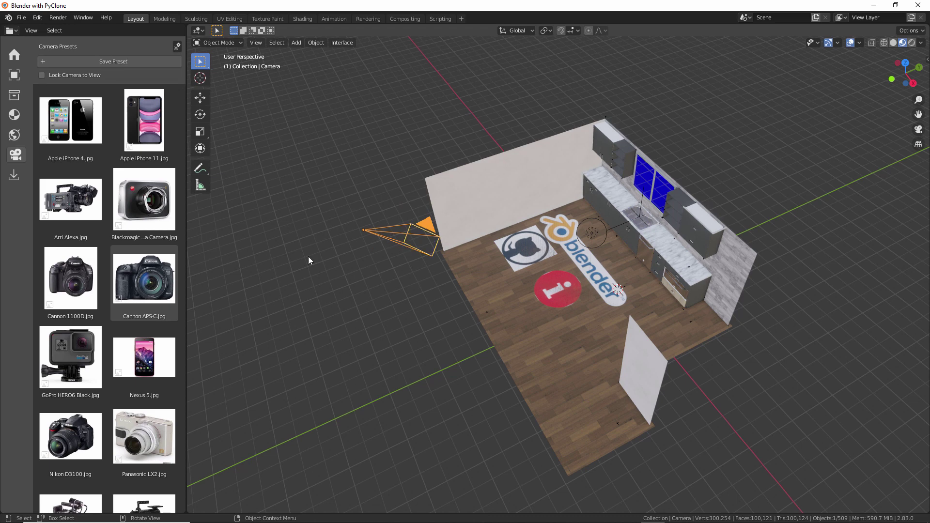
scroll(124, 339, "down", 5)
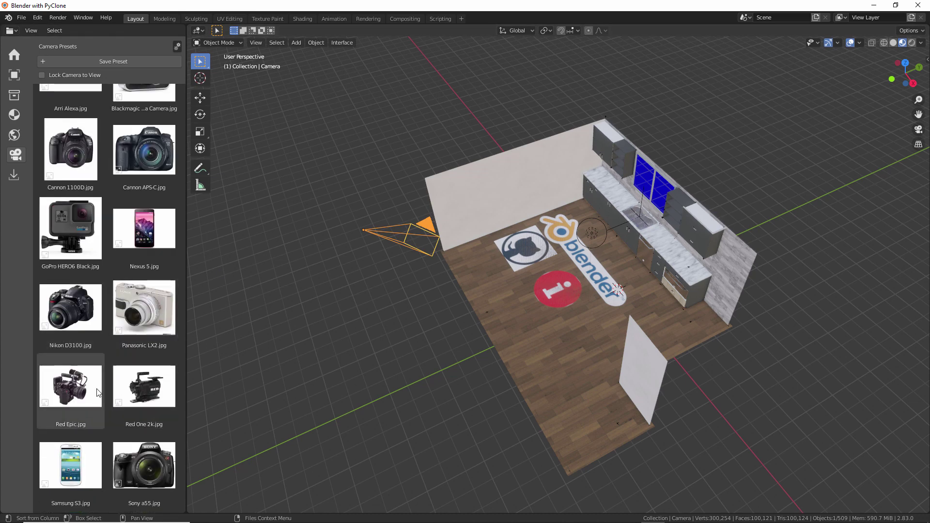
left_click_drag(124, 344, 373, 239)
scroll(107, 218, "up", 5)
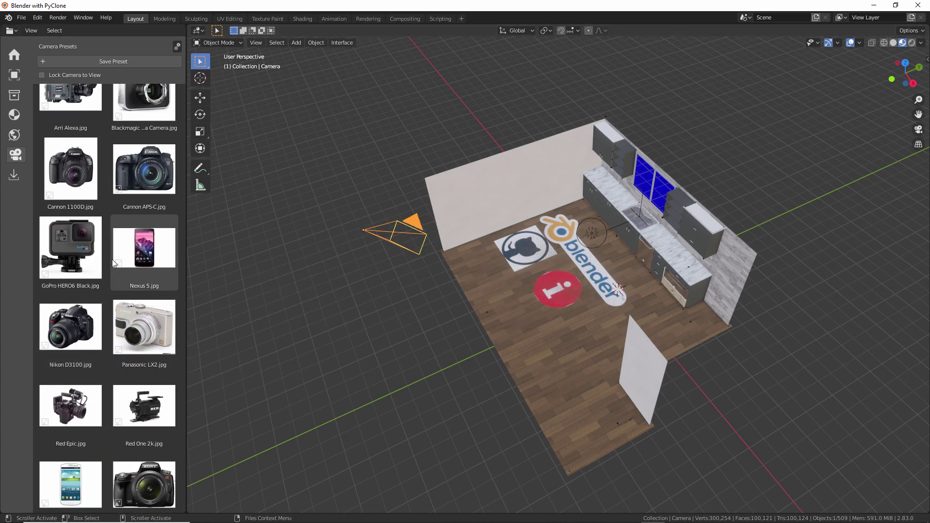
left_click_drag(70, 121, 375, 230)
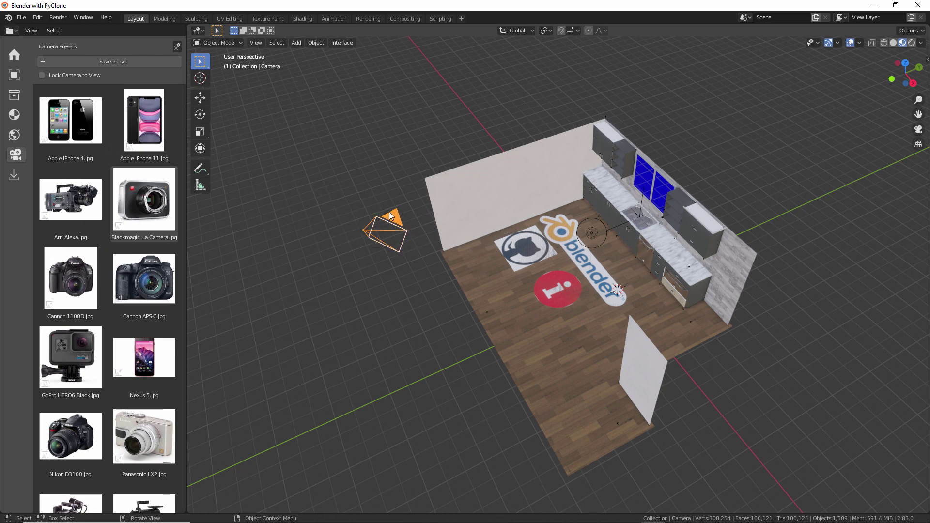
Show the properties editor beside the viewport with the camera's lens settings, and check the camera preset options.
left_click(342, 43)
left_click(348, 74)
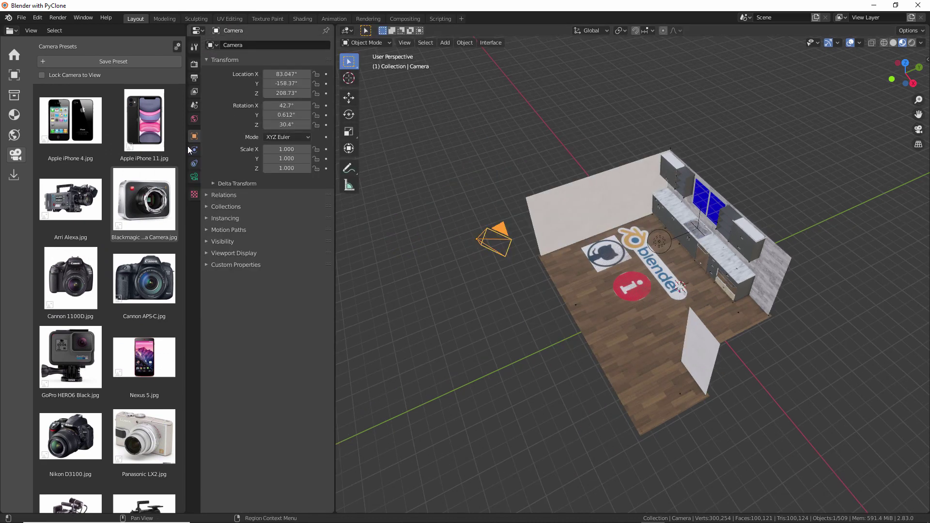
left_click(194, 176)
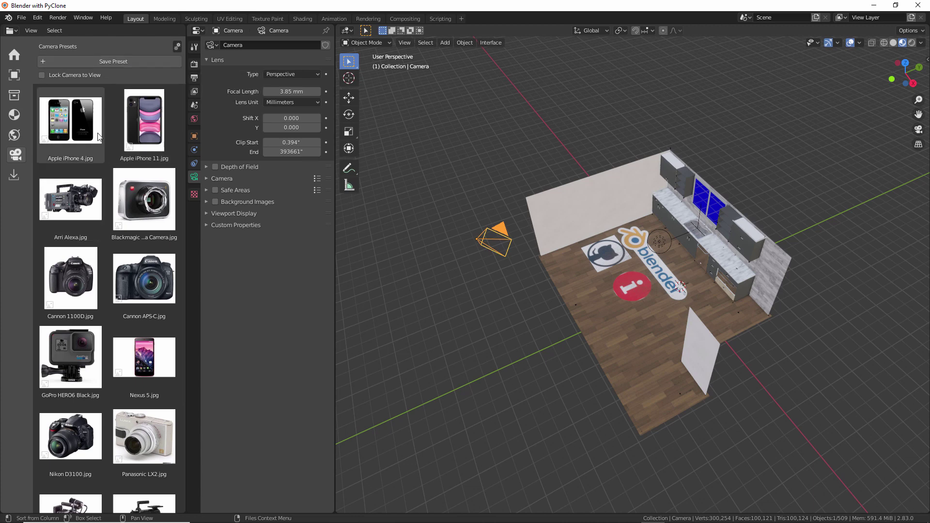
left_click(177, 47)
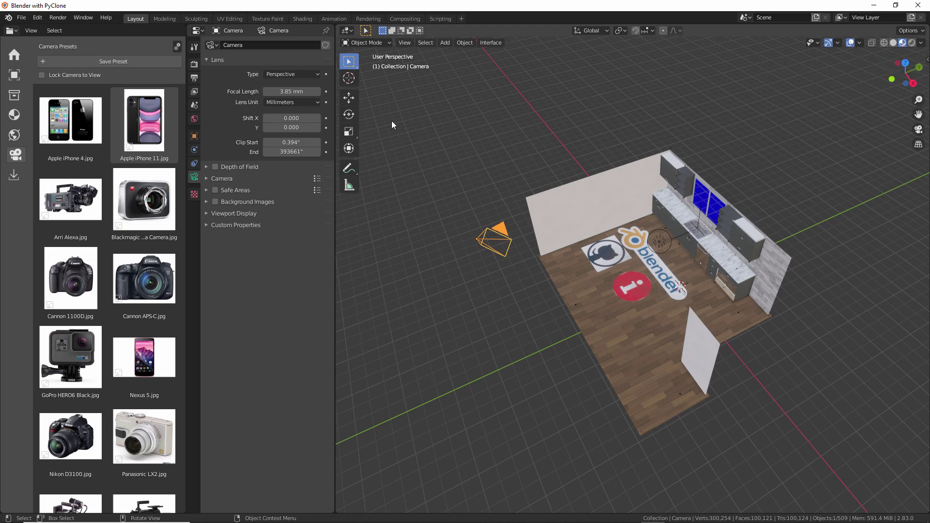
Switch to the World Library and pick the hamburg_hbf_1k environment from the Test category.
left_click(16, 135)
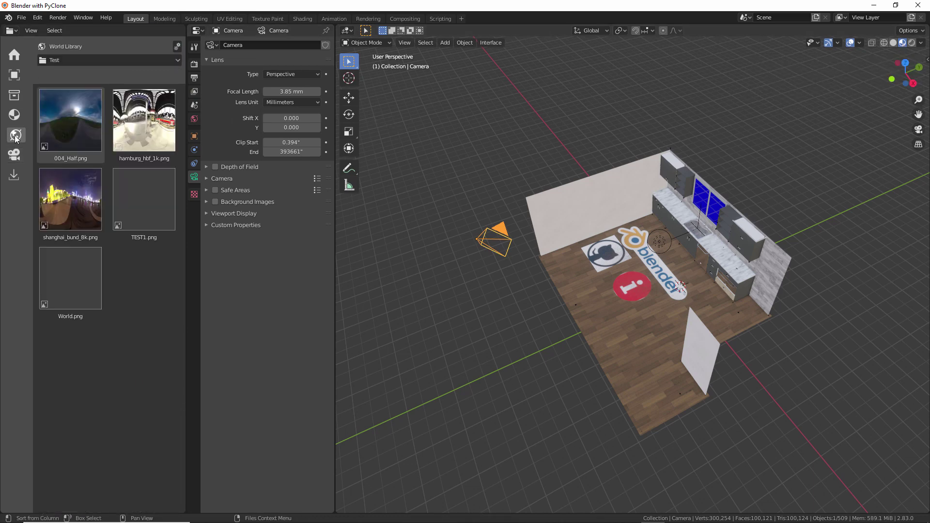
left_click(159, 144)
left_click(97, 134)
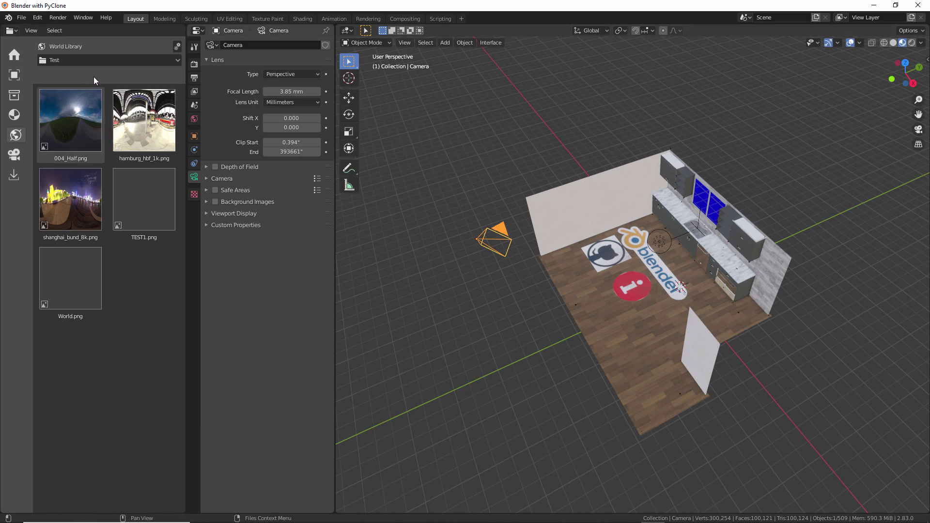
left_click(142, 130)
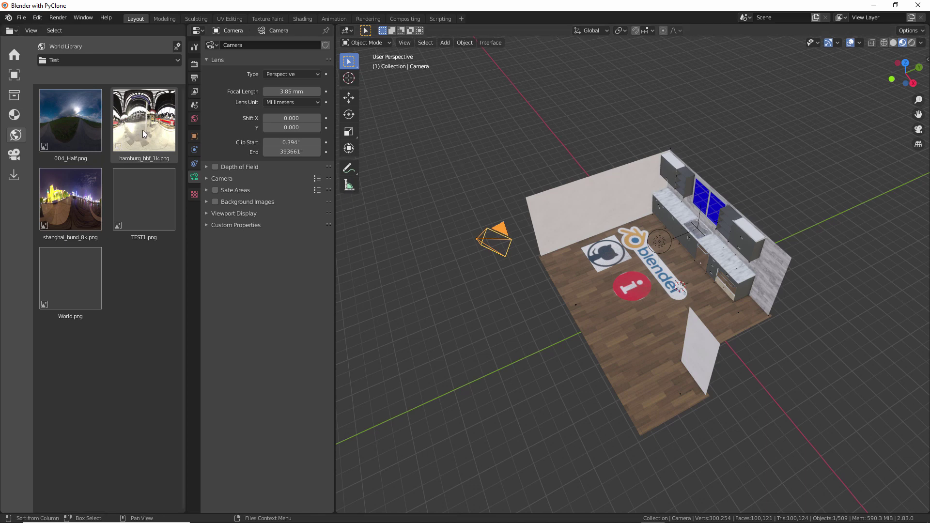